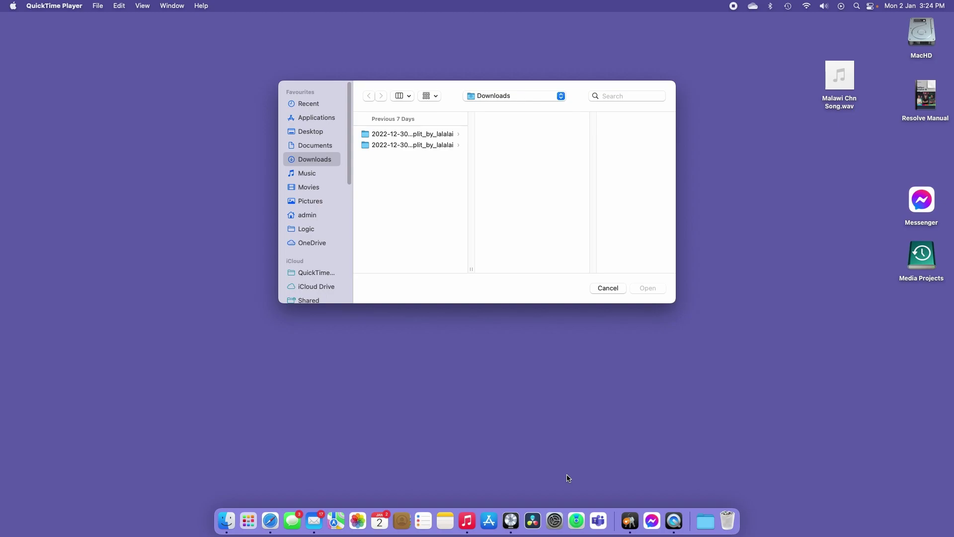
Switch to Logic Pro, create a new project with one audio track, and set its tempo mode to AUTO
{"action": "left_click", "coordinate": [507, 521]}
{"action": "left_click", "coordinate": [73, 7]}
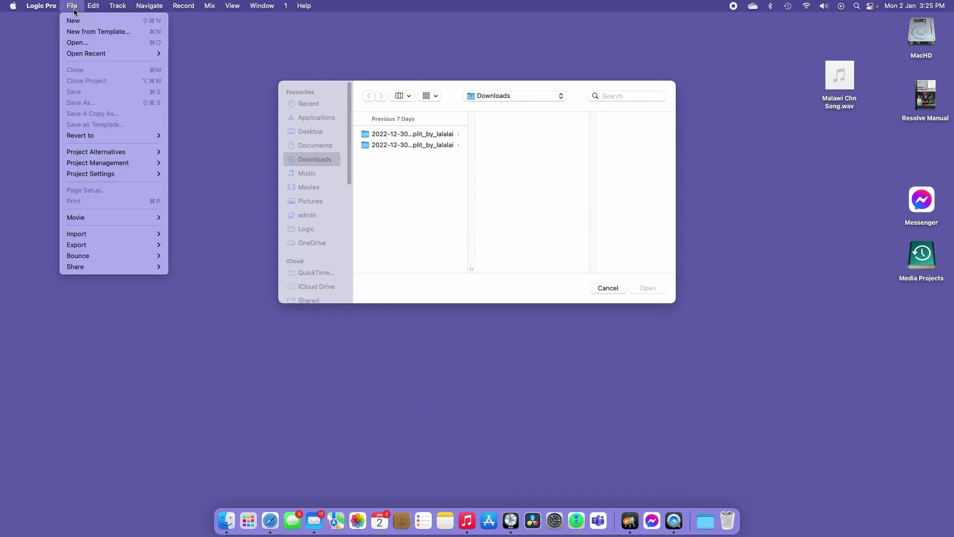
{"action": "left_click", "coordinate": [73, 21]}
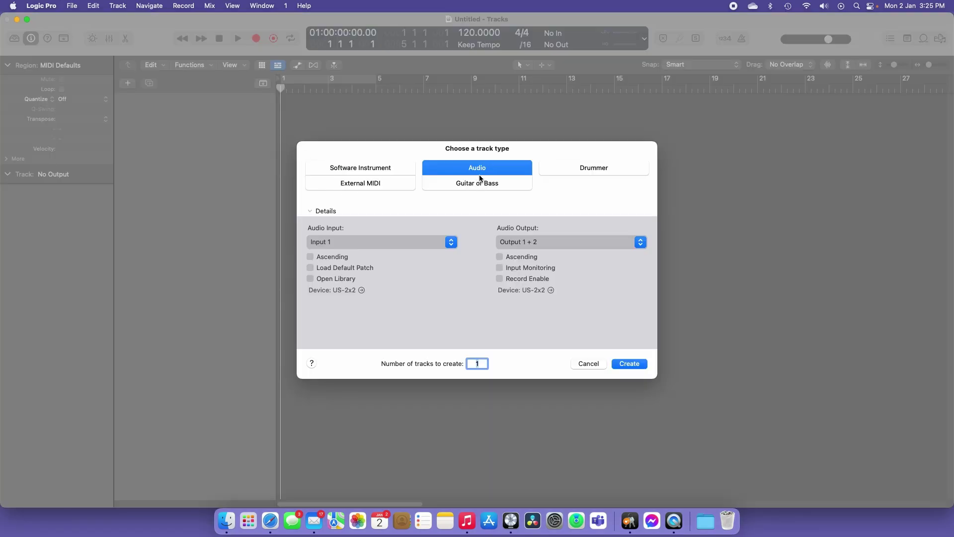
{"action": "left_click", "coordinate": [627, 364]}
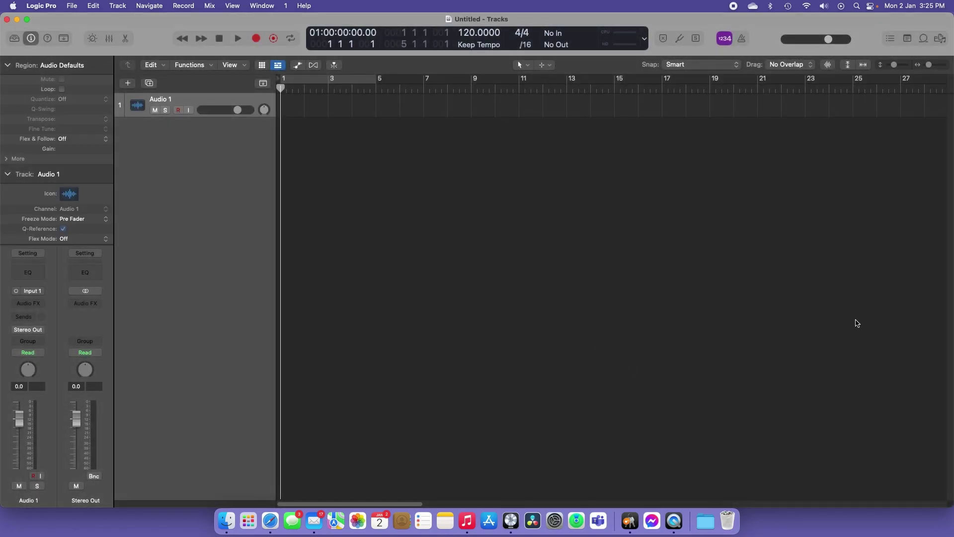
{"action": "left_click", "coordinate": [490, 47]}
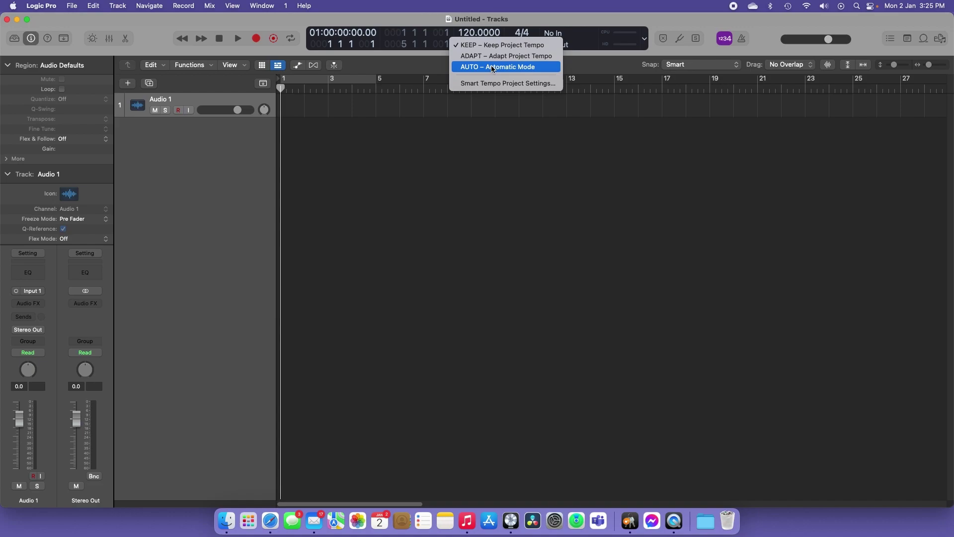
{"action": "left_click", "coordinate": [541, 69]}
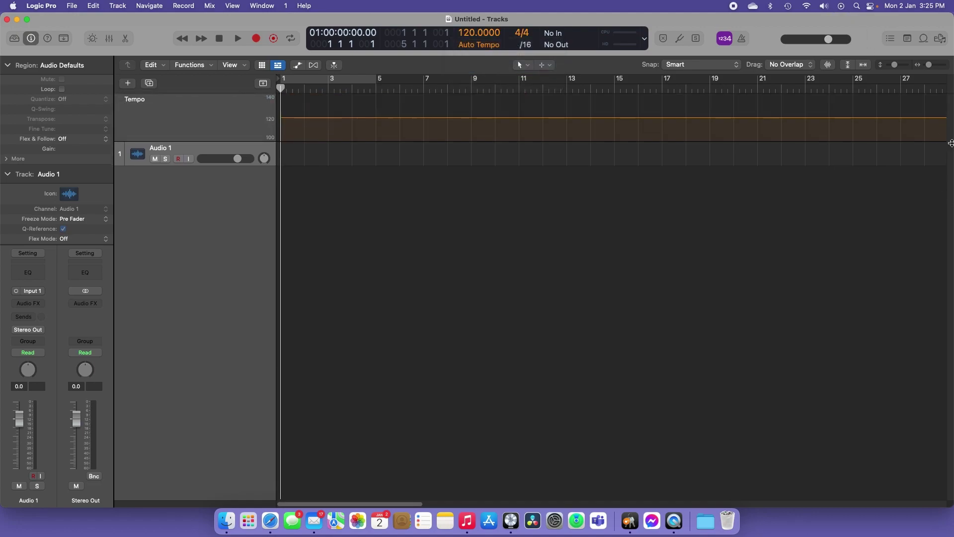
Import Malawi Chn Song.wav from the desktop into the project and show its tempo analysis in the Smart Tempo Editor
{"action": "left_click_drag", "start_coordinate": [951, 188], "coordinate": [816, 176]}
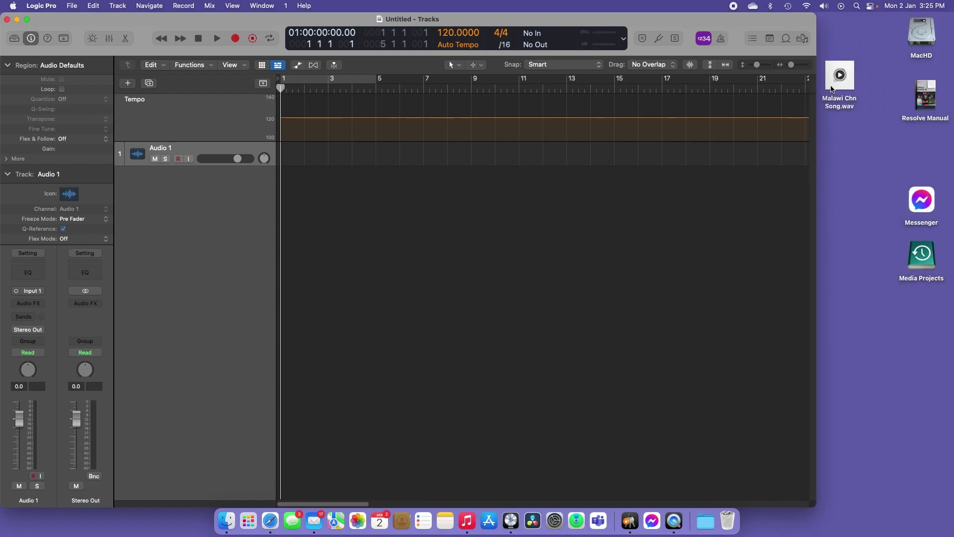
{"action": "left_click", "coordinate": [831, 88]}
{"action": "left_click_drag", "start_coordinate": [832, 88], "coordinate": [283, 187]}
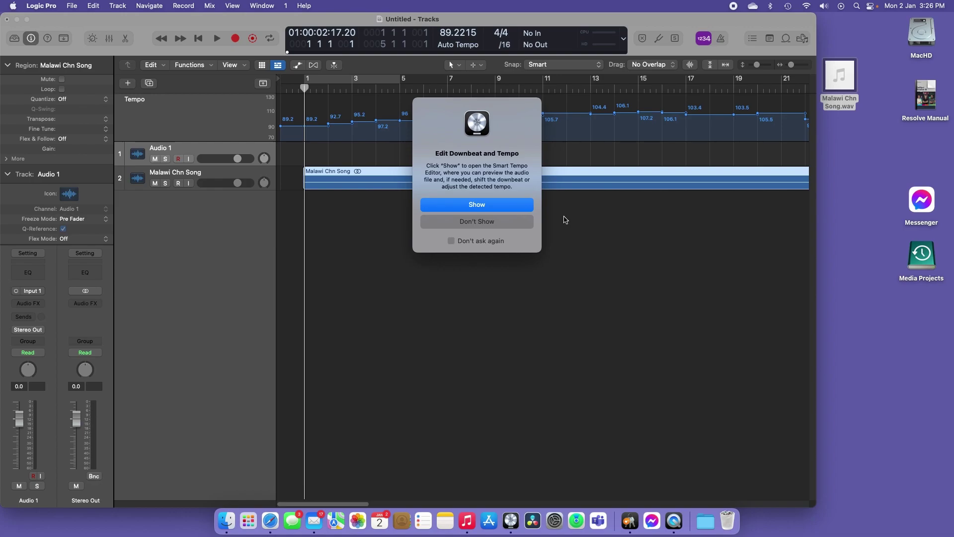
{"action": "left_click", "coordinate": [500, 204]}
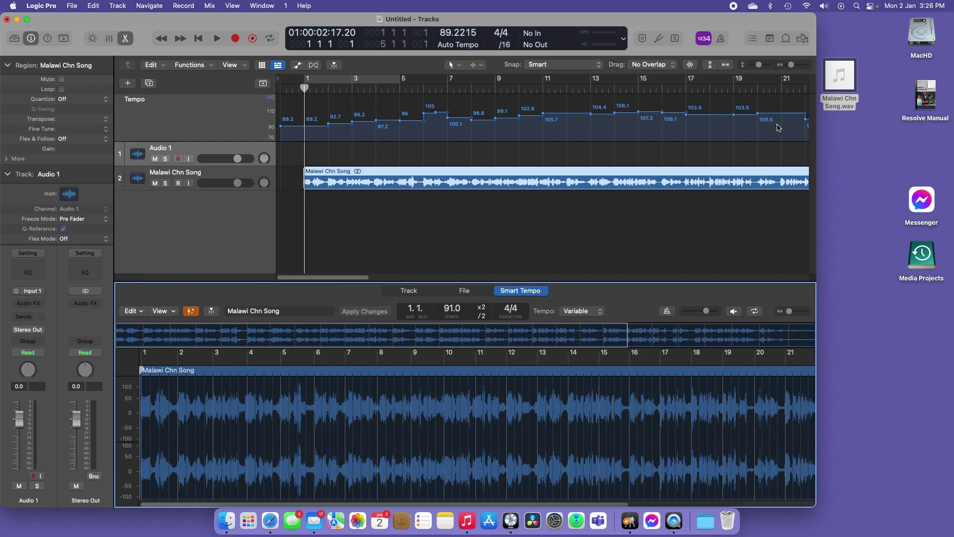
Move the playhead to the project start, then hide the inspector and show the tracks' Flex controls
{"action": "left_click_drag", "start_coordinate": [369, 278], "coordinate": [298, 279]}
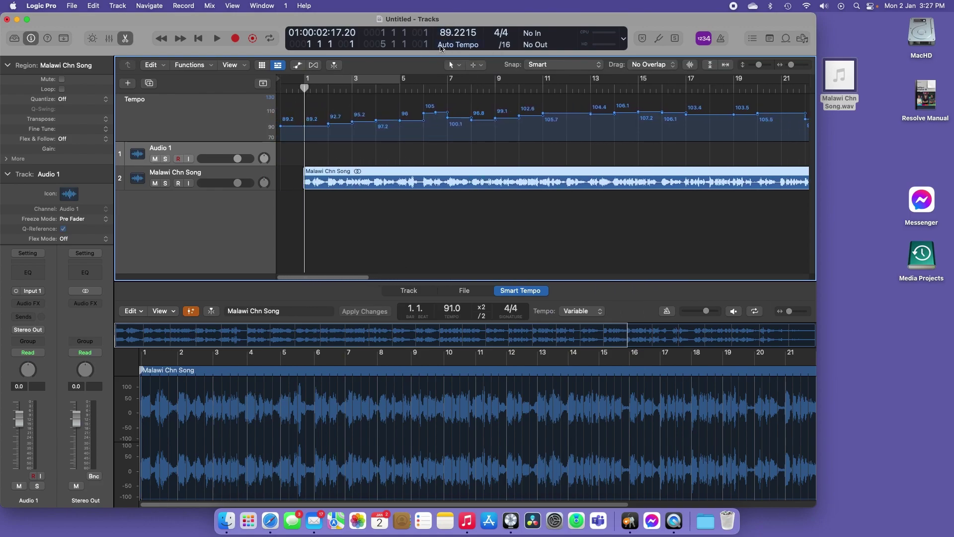
{"action": "left_click_drag", "start_coordinate": [305, 89], "coordinate": [279, 74]}
{"action": "key", "text": "super+f"}
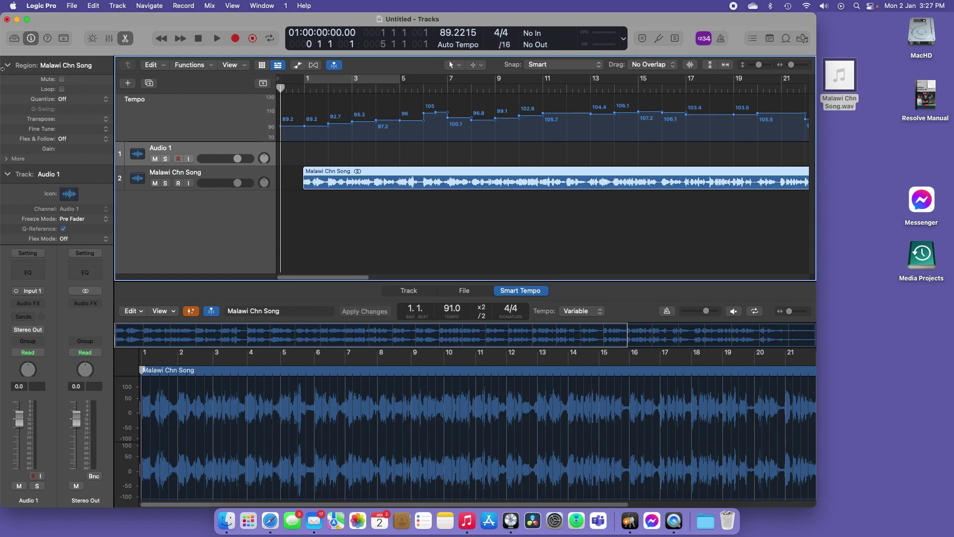
{"action": "left_click", "coordinate": [32, 38]}
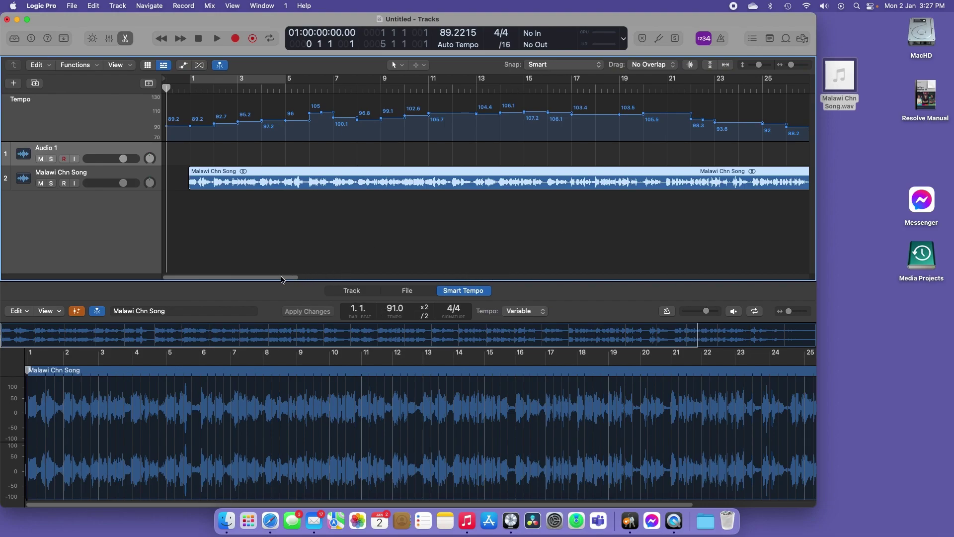
{"action": "left_click", "coordinate": [199, 65]}
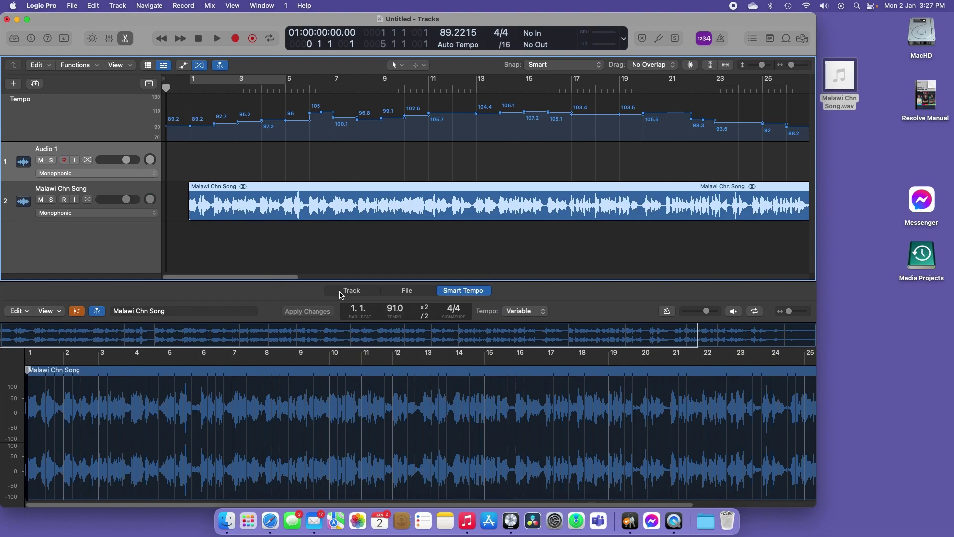
Delete the varying tempo points along the whole song in the Tempo track, leaving one constant tempo
{"action": "key", "text": "super+Left"}
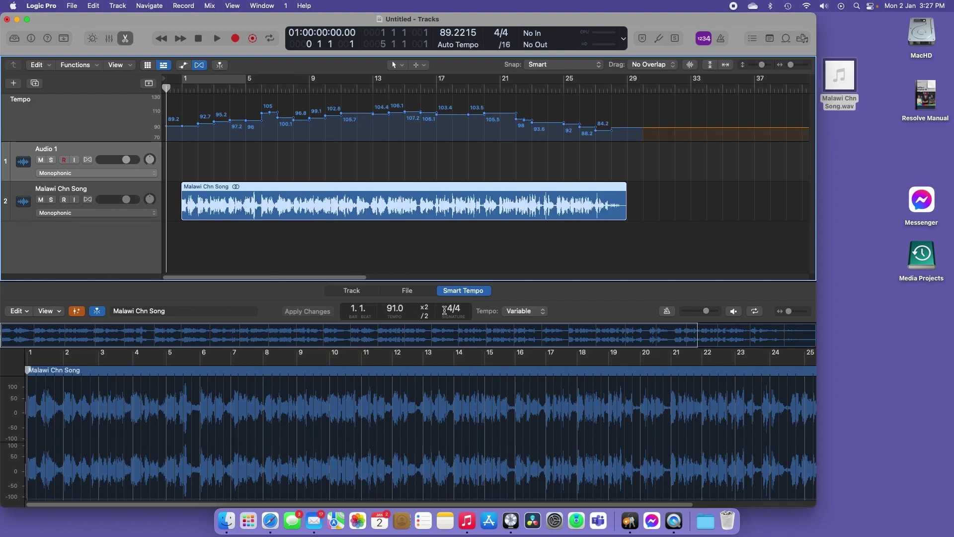
{"action": "left_click_drag", "start_coordinate": [624, 139], "coordinate": [166, 99]}
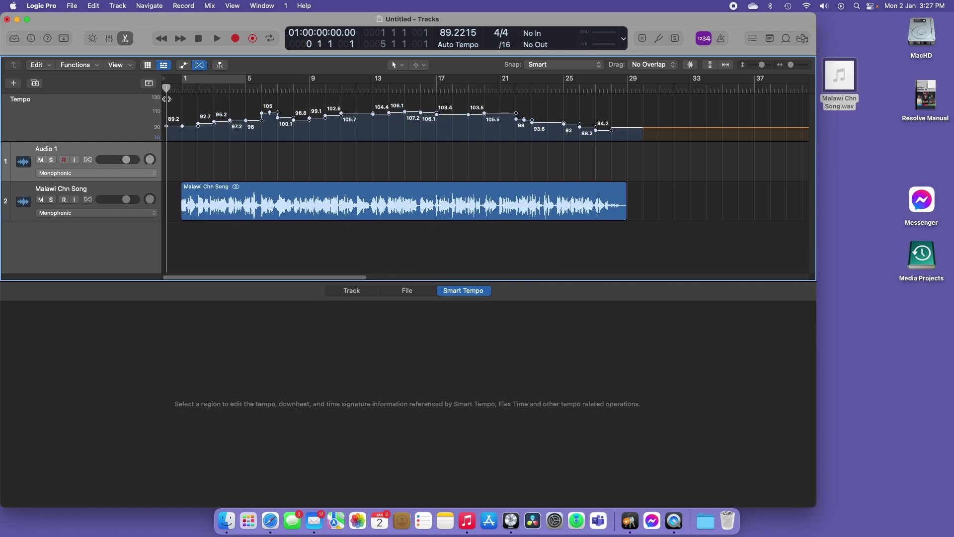
{"action": "key", "text": "Delete"}
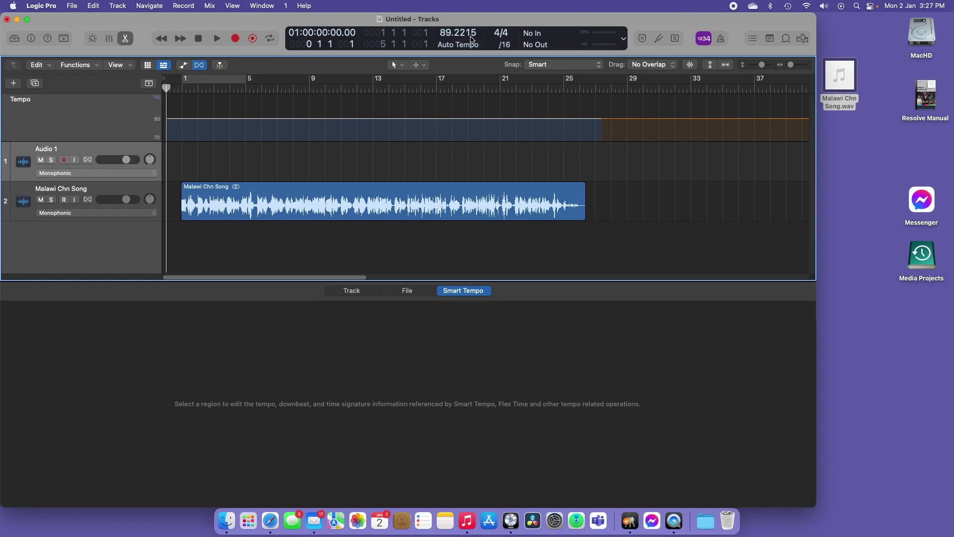
Turn on the metronome and play the song from bar 1 against the click
{"action": "key", "text": "space"}
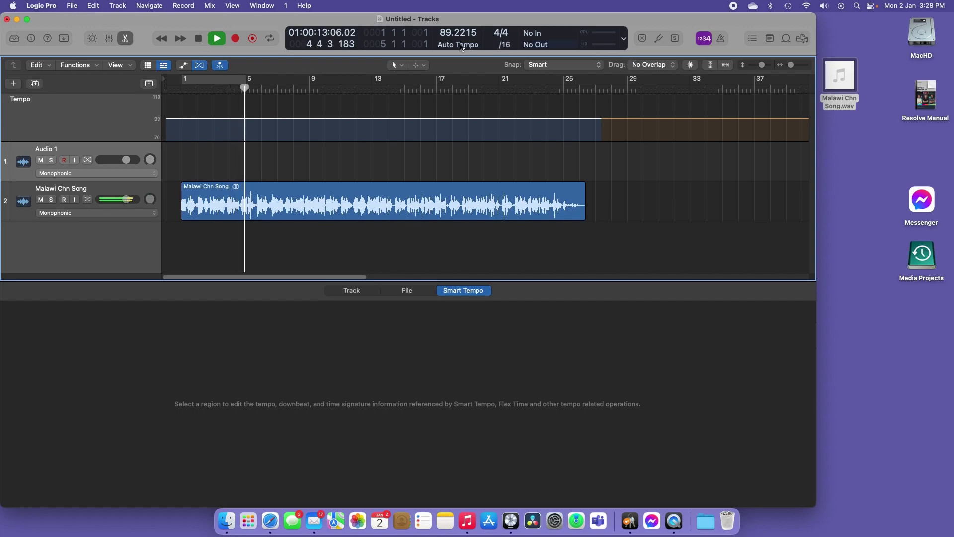
{"action": "left_click", "coordinate": [216, 39]}
{"action": "left_click_drag", "start_coordinate": [251, 88], "coordinate": [183, 89]}
{"action": "left_click", "coordinate": [724, 39]}
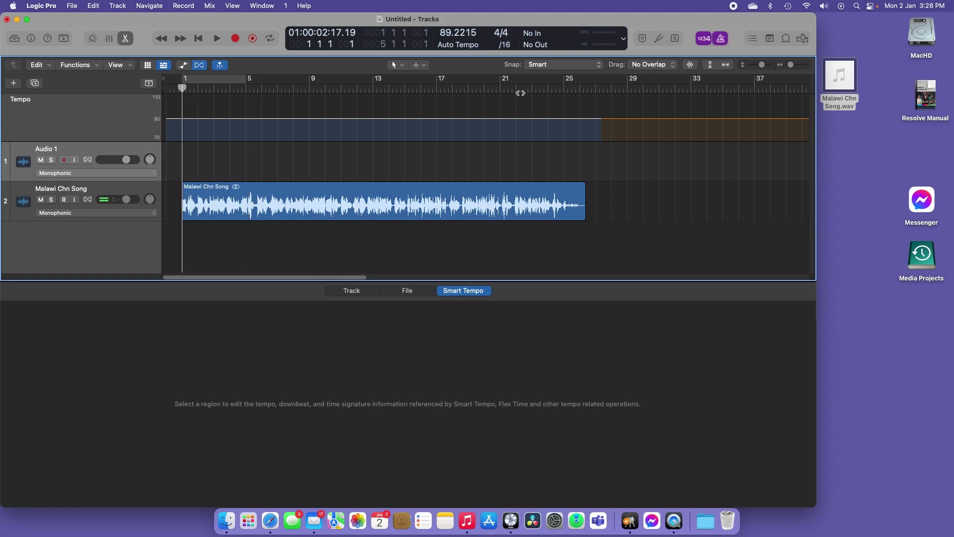
{"action": "left_click", "coordinate": [217, 38]}
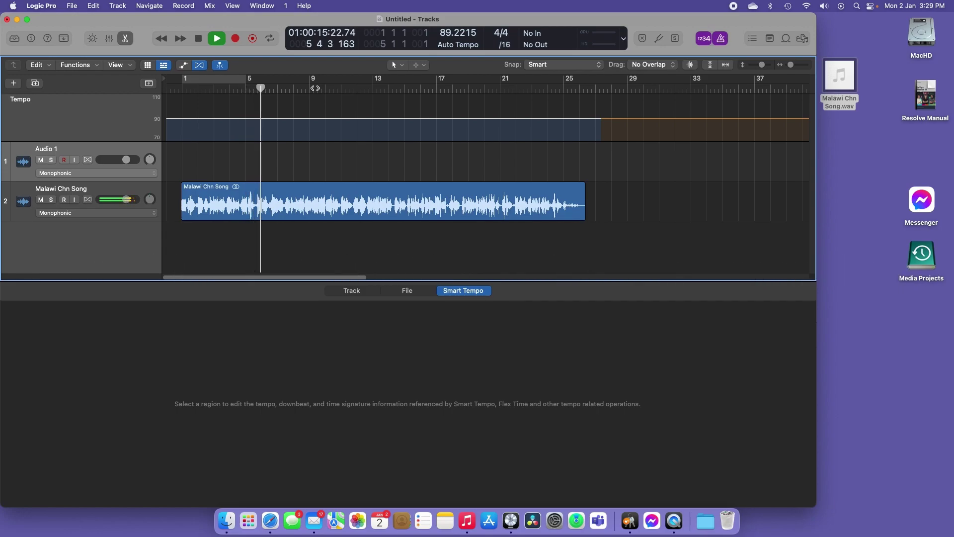
{"action": "left_click", "coordinate": [198, 40]}
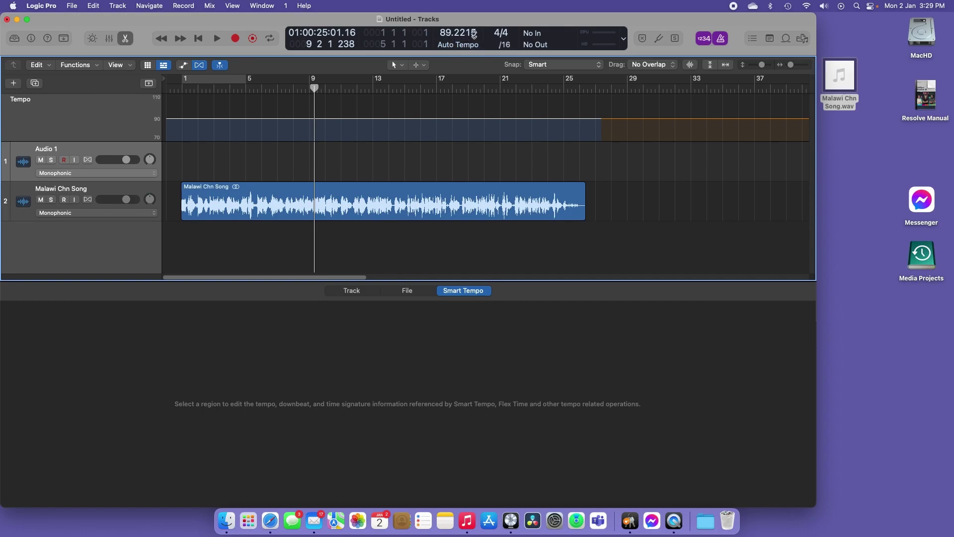
Set the project tempo to 95 and play the song from bar 1 against the click
{"action": "left_click_drag", "start_coordinate": [476, 35], "coordinate": [476, 34]}
{"action": "left_click_drag", "start_coordinate": [466, 34], "coordinate": [458, 37]}
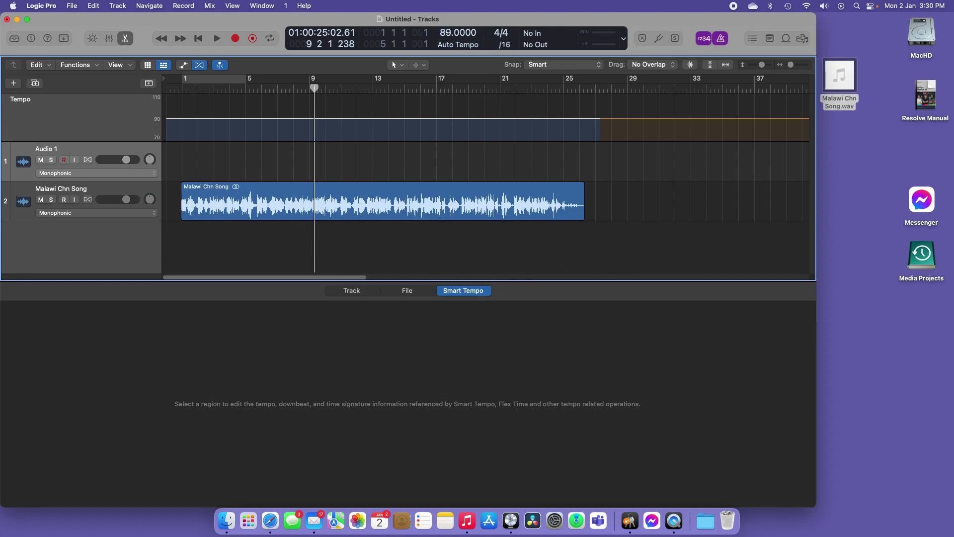
{"action": "left_click_drag", "start_coordinate": [448, 35], "coordinate": [450, 23]}
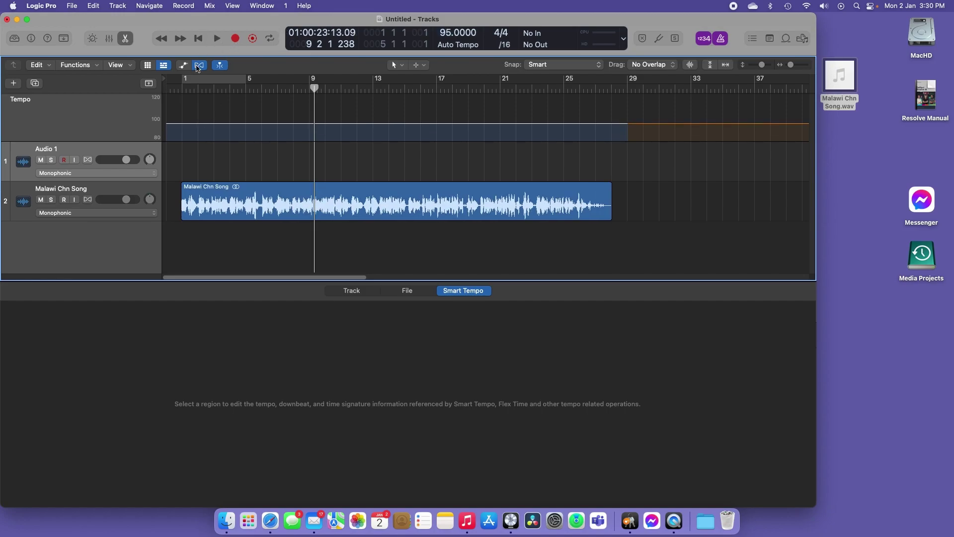
{"action": "left_click", "coordinate": [183, 90]}
{"action": "left_click", "coordinate": [219, 39]}
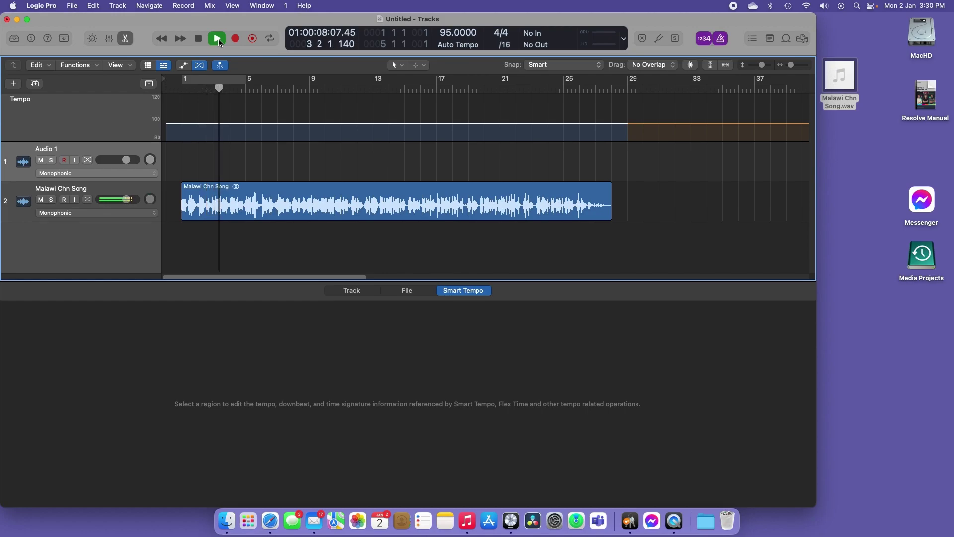
{"action": "key", "text": "space"}
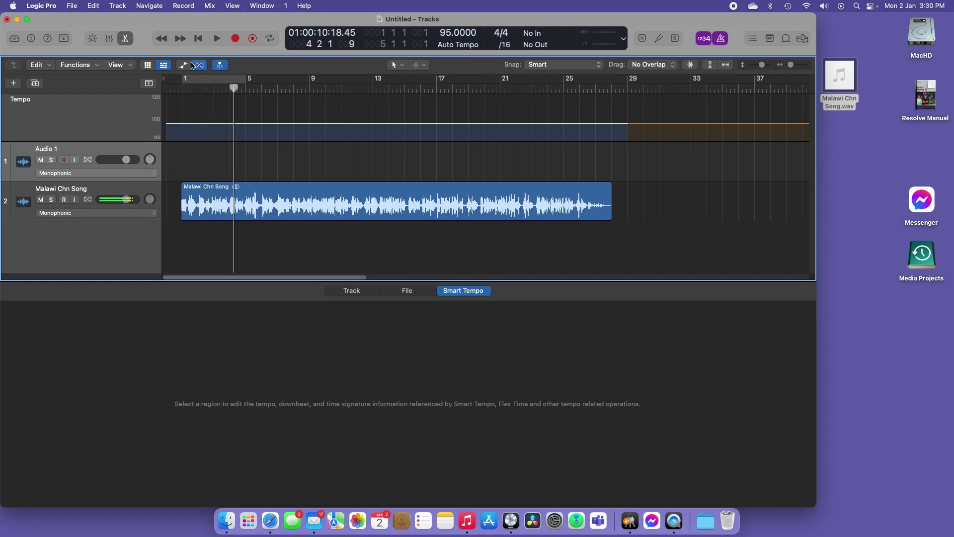
Enable Flex on the Malawi Chn Song track and play it from bar 1 against the click
{"action": "left_click", "coordinate": [89, 200]}
{"action": "left_click", "coordinate": [183, 89]}
{"action": "left_click", "coordinate": [218, 39]}
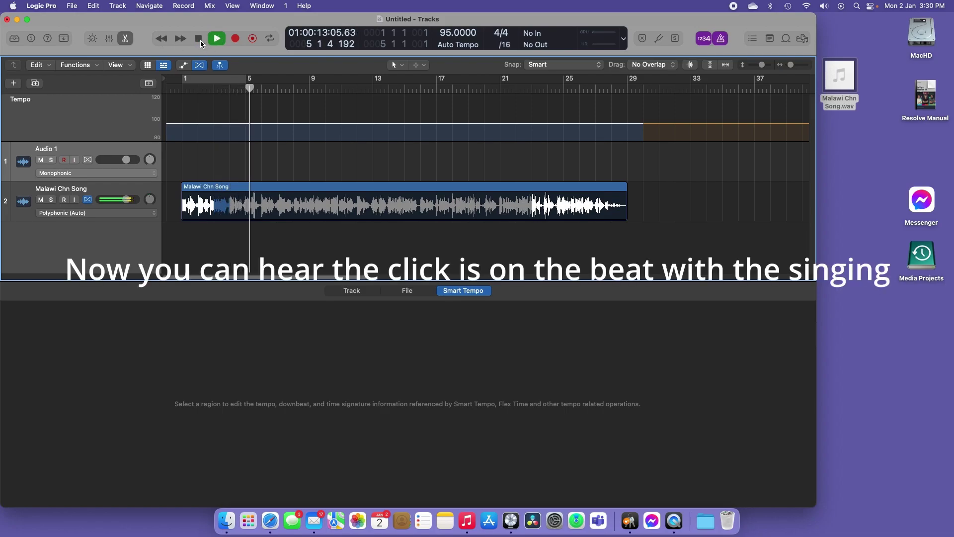
{"action": "left_click", "coordinate": [200, 41]}
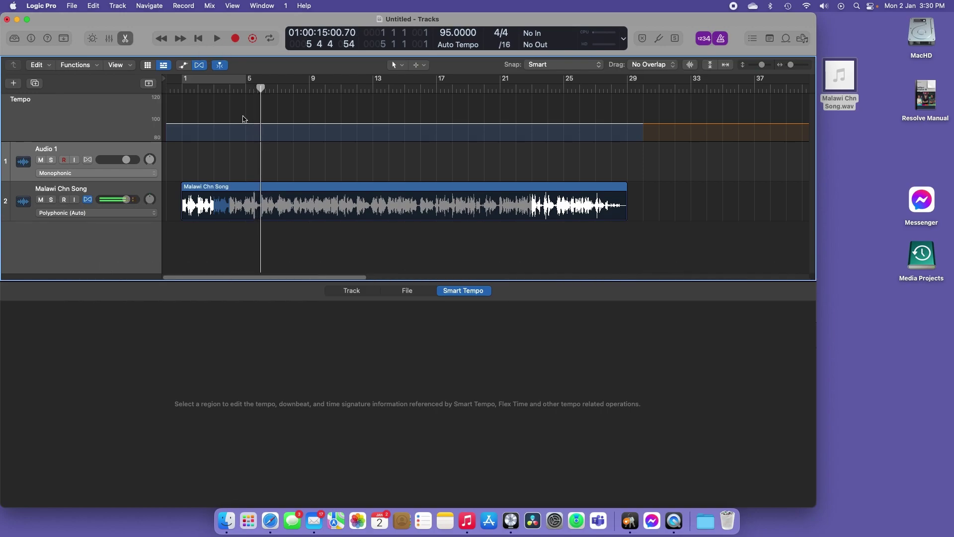
Show the inspector and transpose the Malawi Chn Song region up by 1 semitone
{"action": "left_click", "coordinate": [31, 38]}
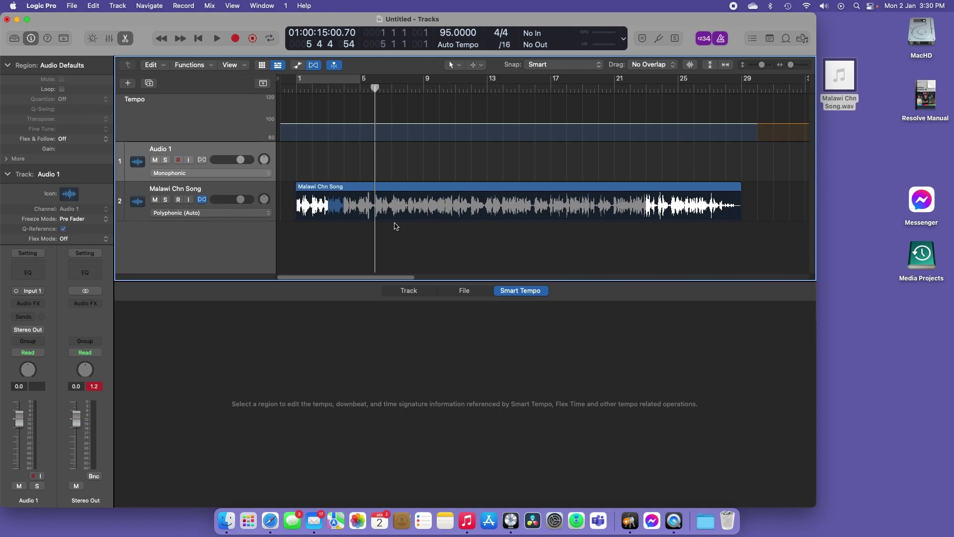
{"action": "left_click", "coordinate": [374, 201]}
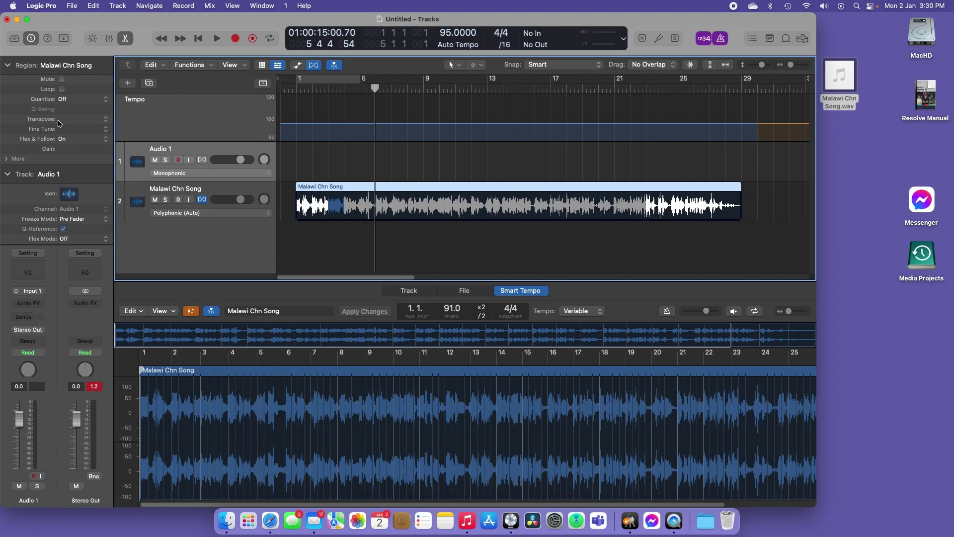
{"action": "left_click_drag", "start_coordinate": [58, 122], "coordinate": [66, 120]}
{"action": "left_click_drag", "start_coordinate": [67, 114], "coordinate": [68, 122]}
{"action": "left_click", "coordinate": [67, 121]}
{"action": "left_click_drag", "start_coordinate": [67, 122], "coordinate": [68, 116]}
Play the transposed song from bar 1 to check its new pitch
{"action": "left_click_drag", "start_coordinate": [369, 92], "coordinate": [296, 86]}
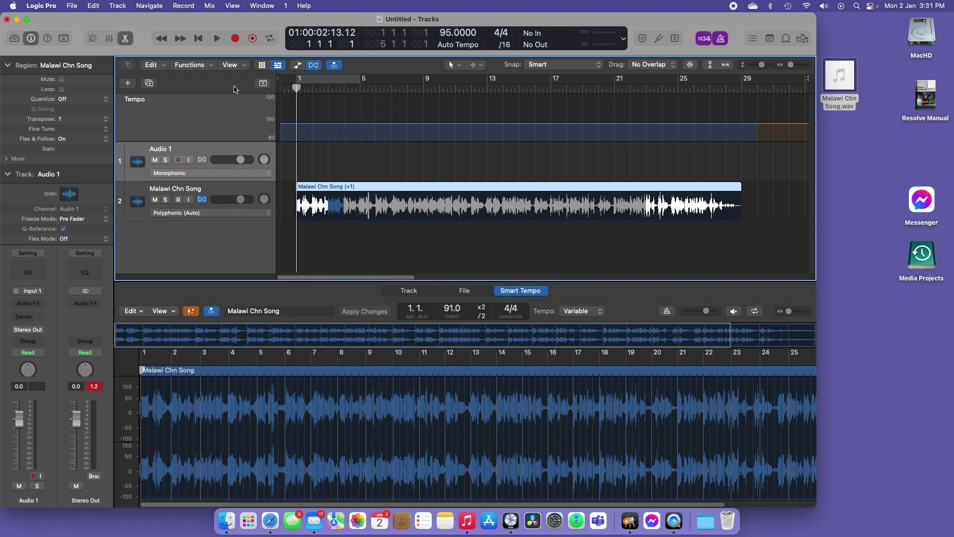
{"action": "left_click", "coordinate": [217, 39]}
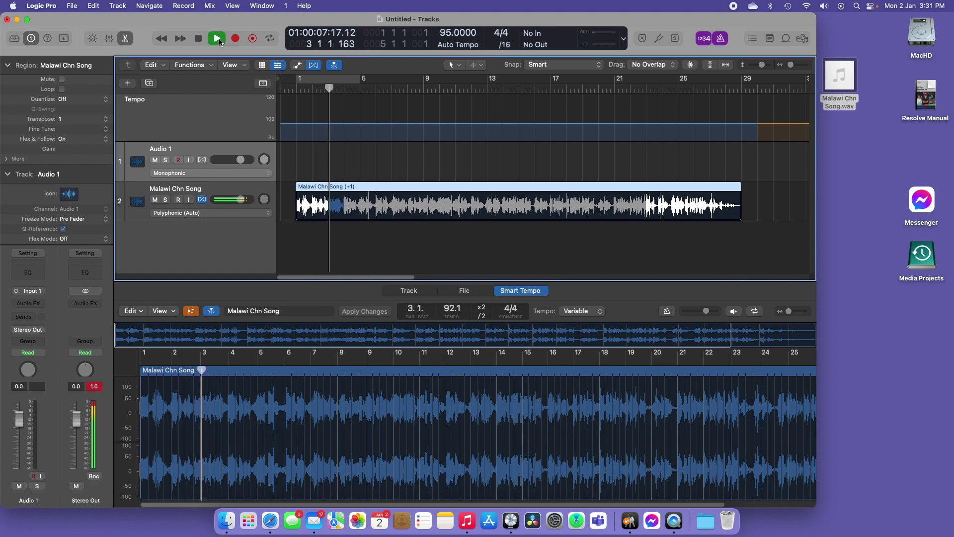
{"action": "left_click", "coordinate": [200, 38]}
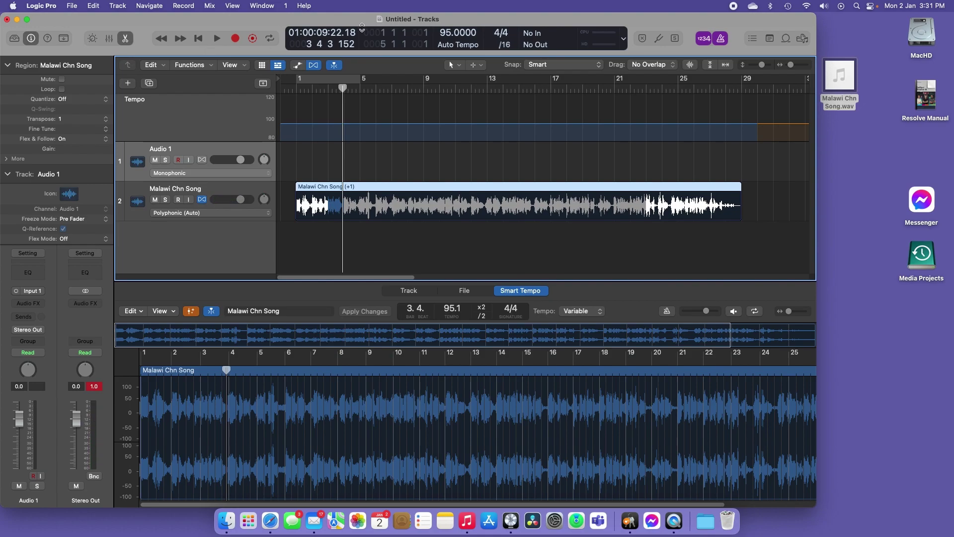
Switch the control bar display to Beats & Project and set the project key to A major
{"action": "left_click", "coordinate": [624, 43]}
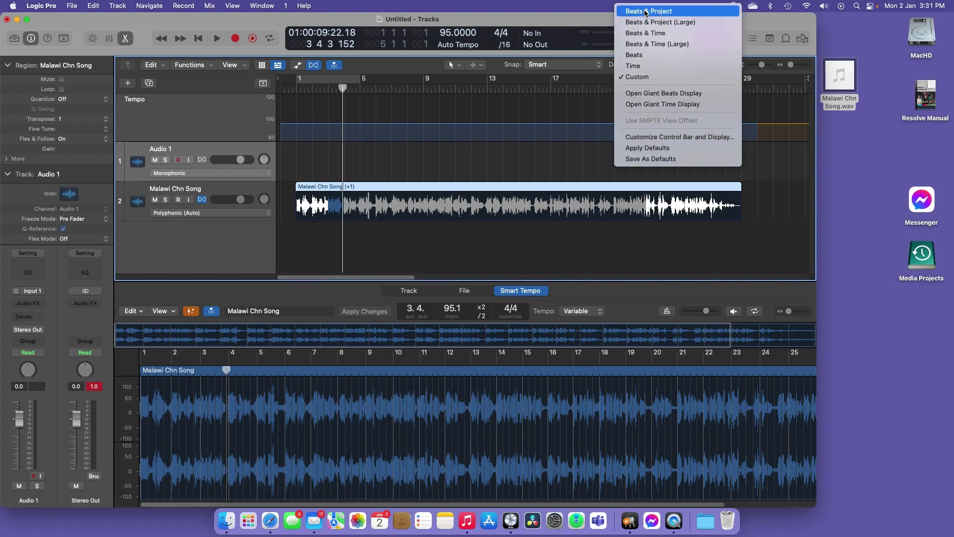
{"action": "left_click", "coordinate": [645, 11]}
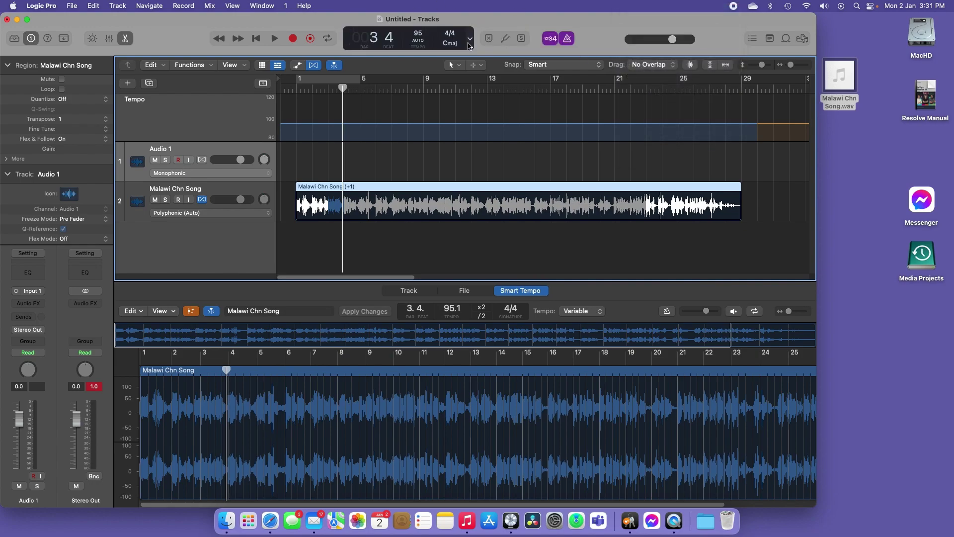
{"action": "left_click", "coordinate": [458, 45]}
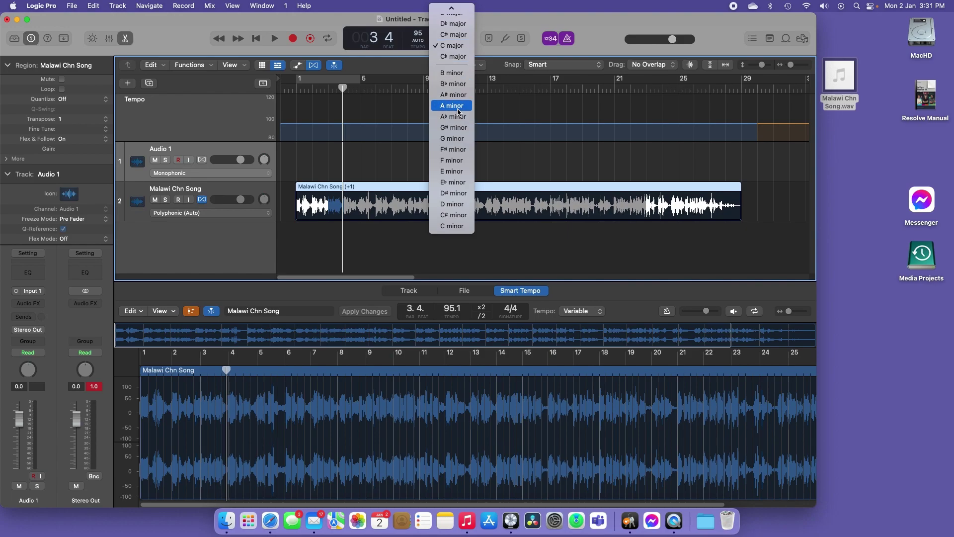
{"action": "scroll", "coordinate": [458, 111], "scroll_direction": "up", "scroll_amount": 5}
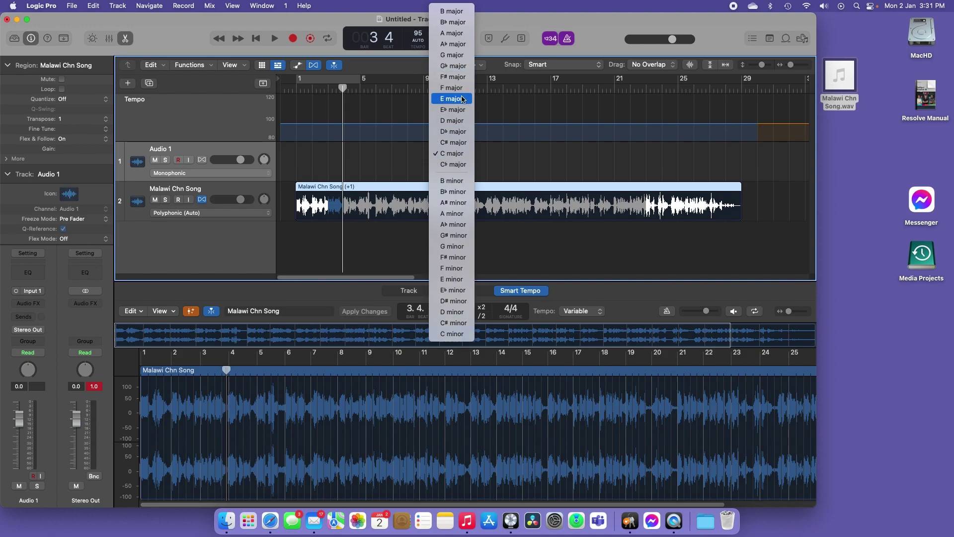
{"action": "left_click", "coordinate": [459, 33]}
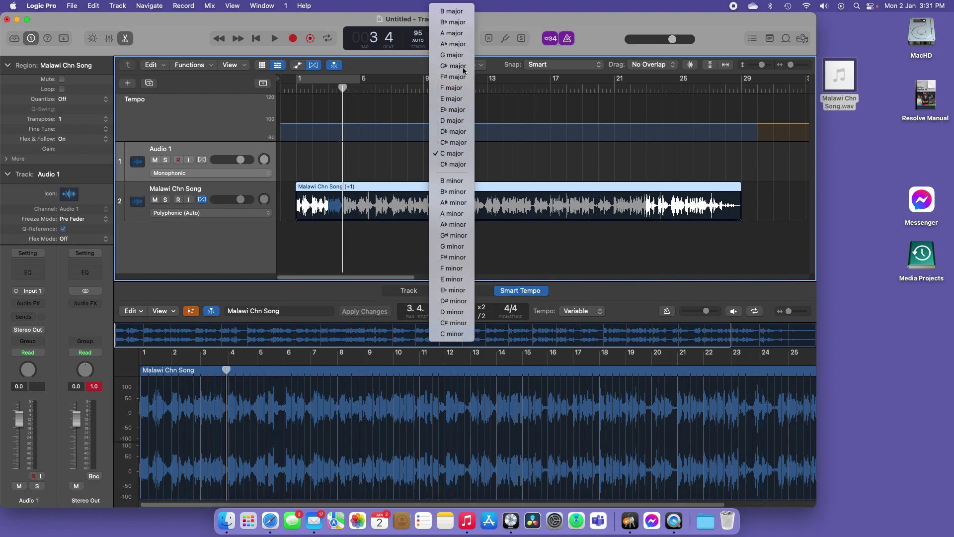
Insert a stereo Pitch Correction effect on the Malawi Chn Song track
{"action": "left_click", "coordinate": [222, 193]}
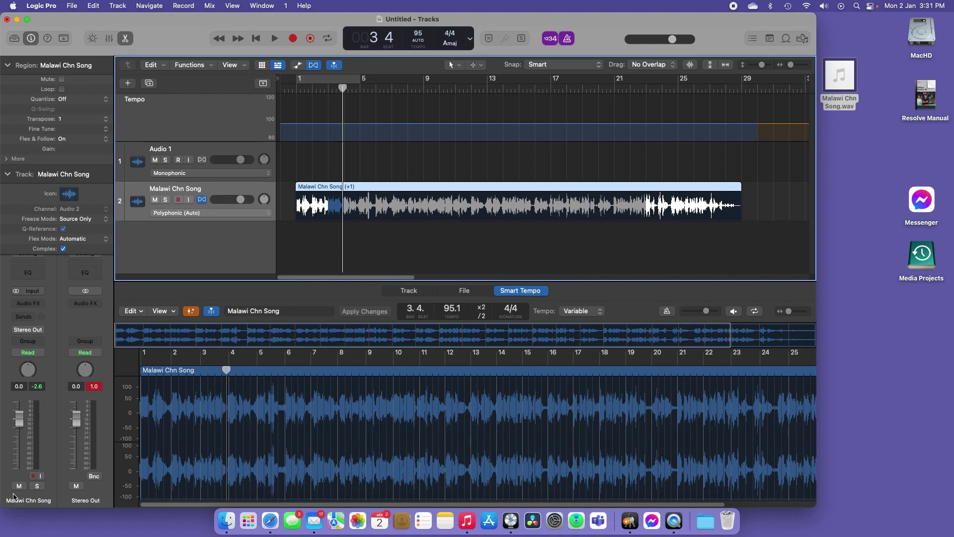
{"action": "left_click", "coordinate": [30, 304]}
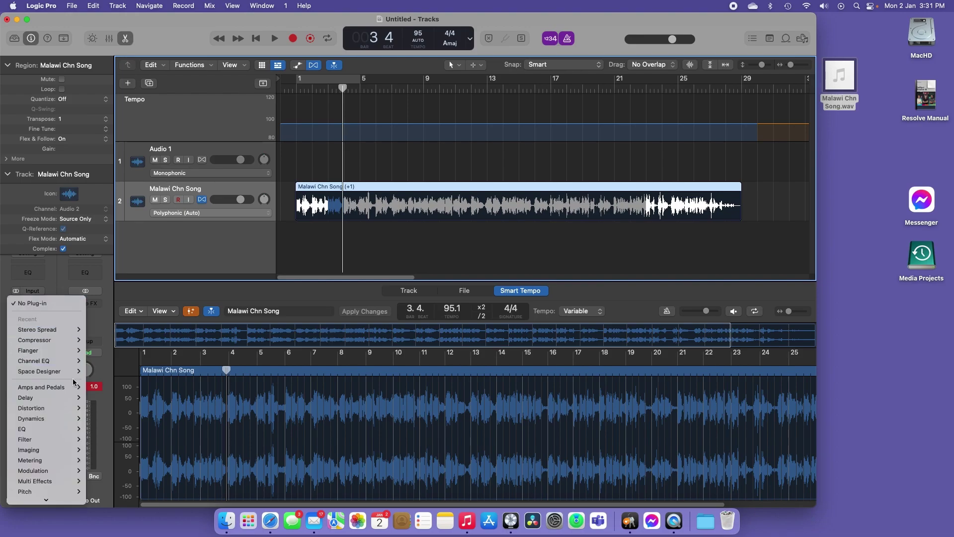
{"action": "mouse_move", "coordinate": [67, 493]}
{"action": "mouse_move", "coordinate": [117, 481]}
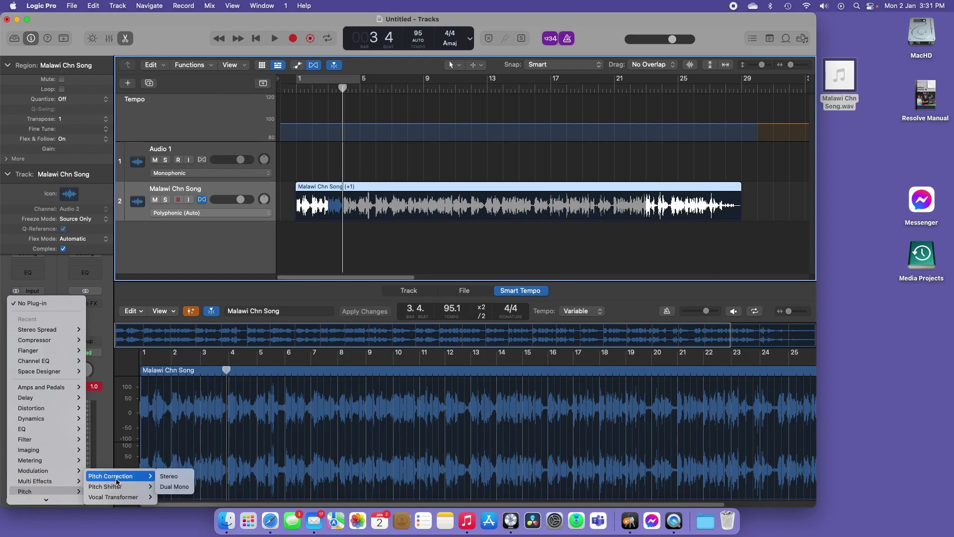
{"action": "left_click", "coordinate": [165, 481]}
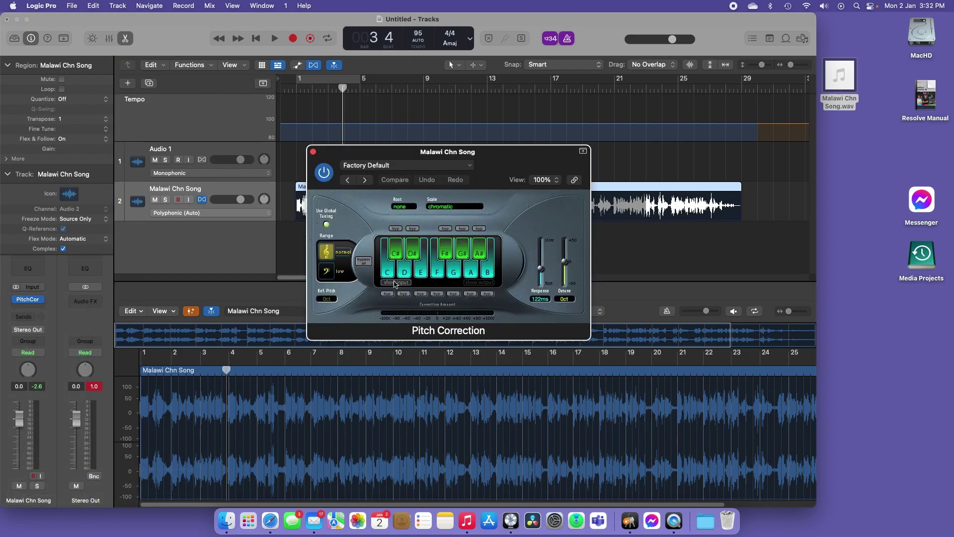
Set the Pitch Correction root to A and its scale to major scale
{"action": "left_click", "coordinate": [407, 208]}
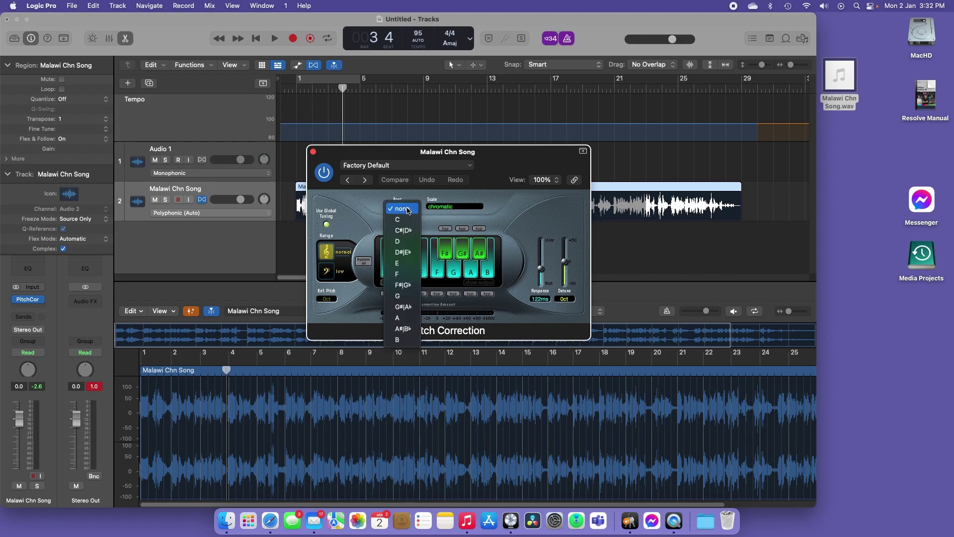
{"action": "left_click", "coordinate": [397, 317]}
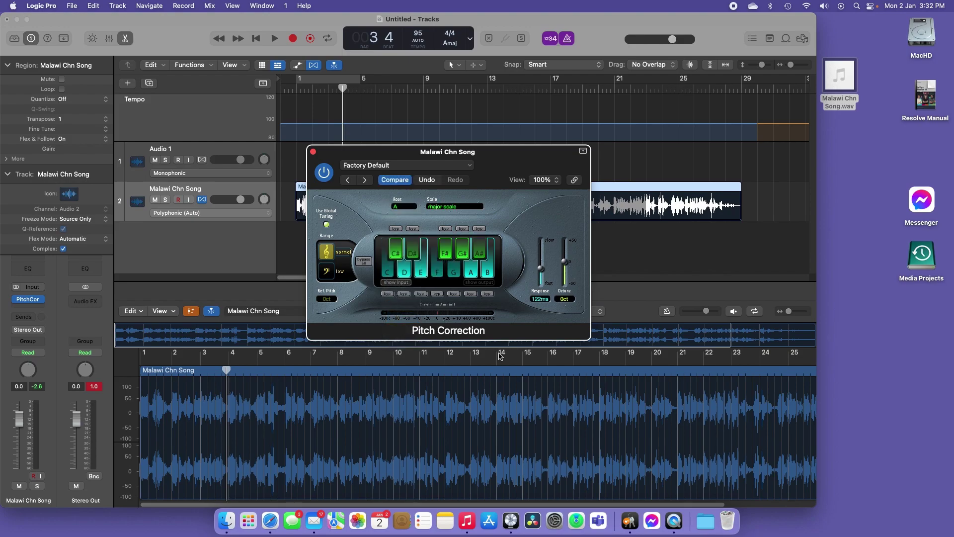
{"action": "left_click", "coordinate": [443, 211]}
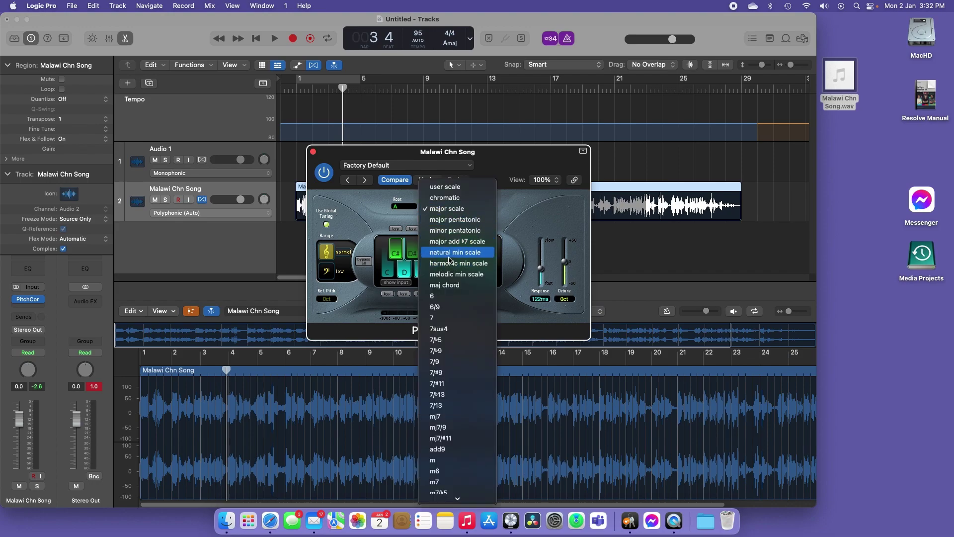
{"action": "left_click", "coordinate": [446, 209]}
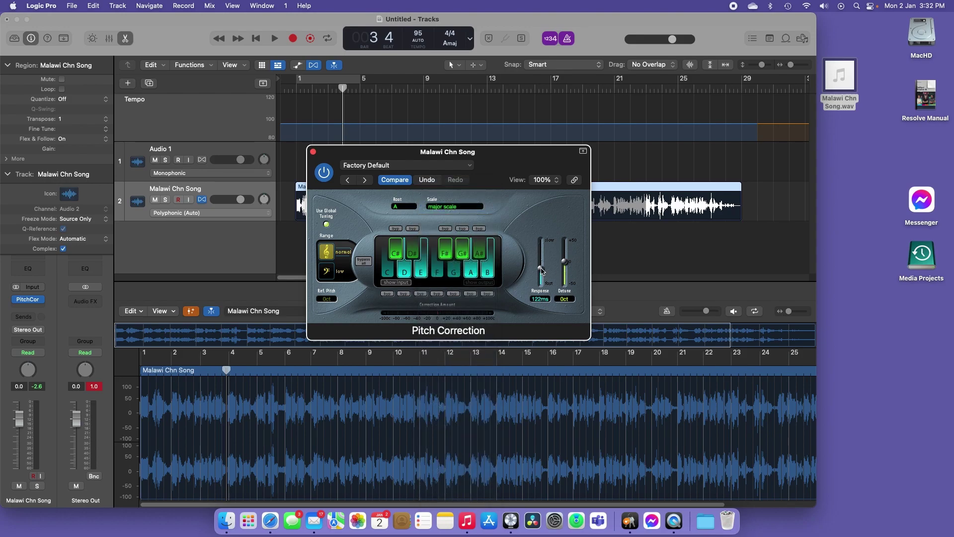
Play the song to hear it with pitch correction, stop playback and close the Pitch Correction window
{"action": "left_click", "coordinate": [271, 39]}
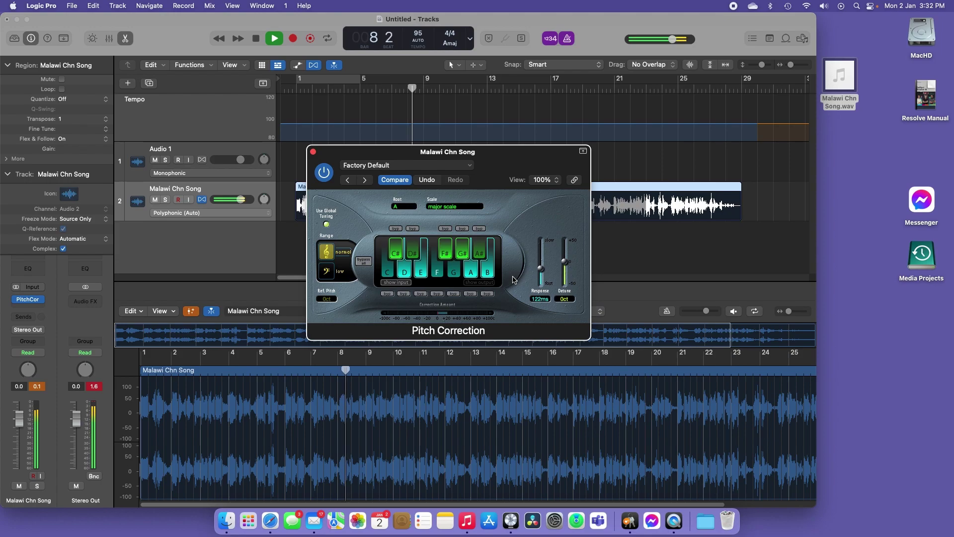
{"action": "left_click", "coordinate": [256, 38]}
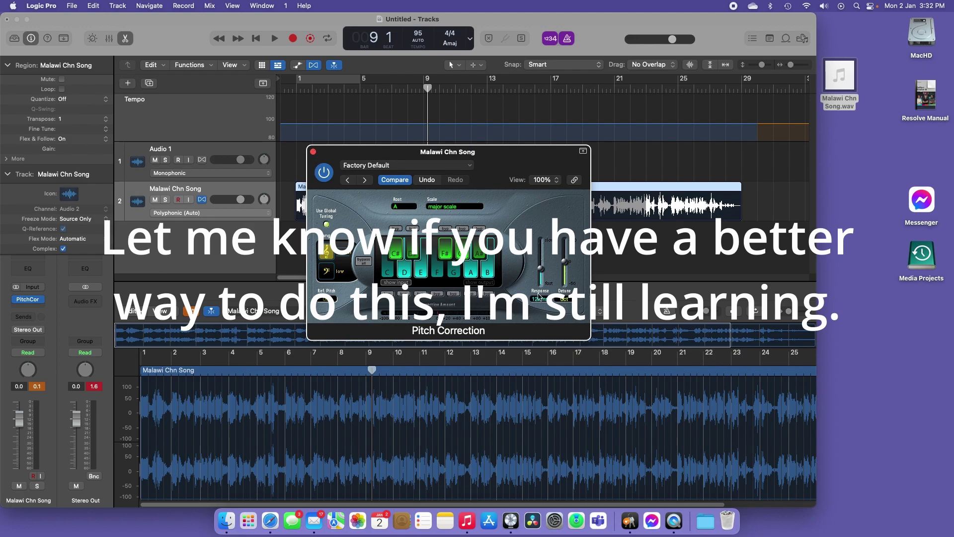
{"action": "left_click", "coordinate": [314, 152]}
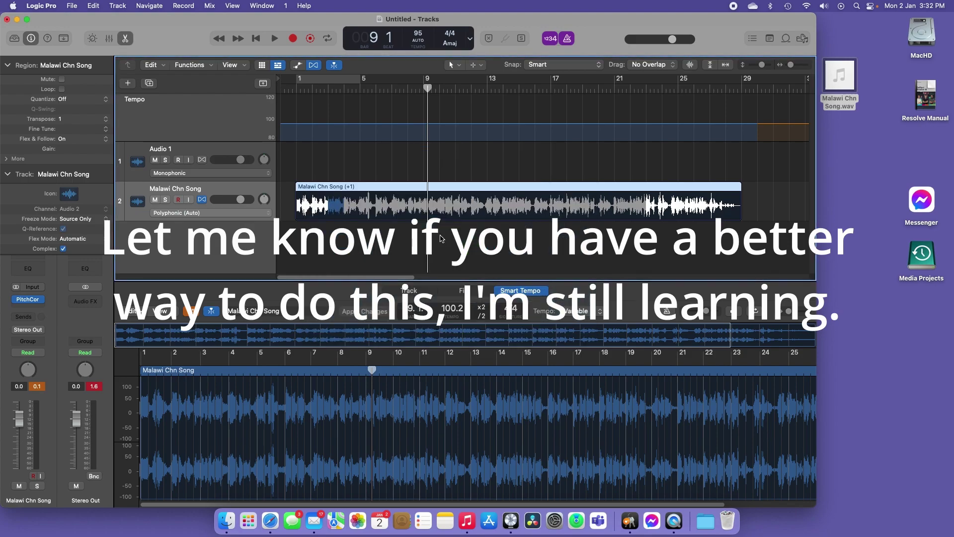